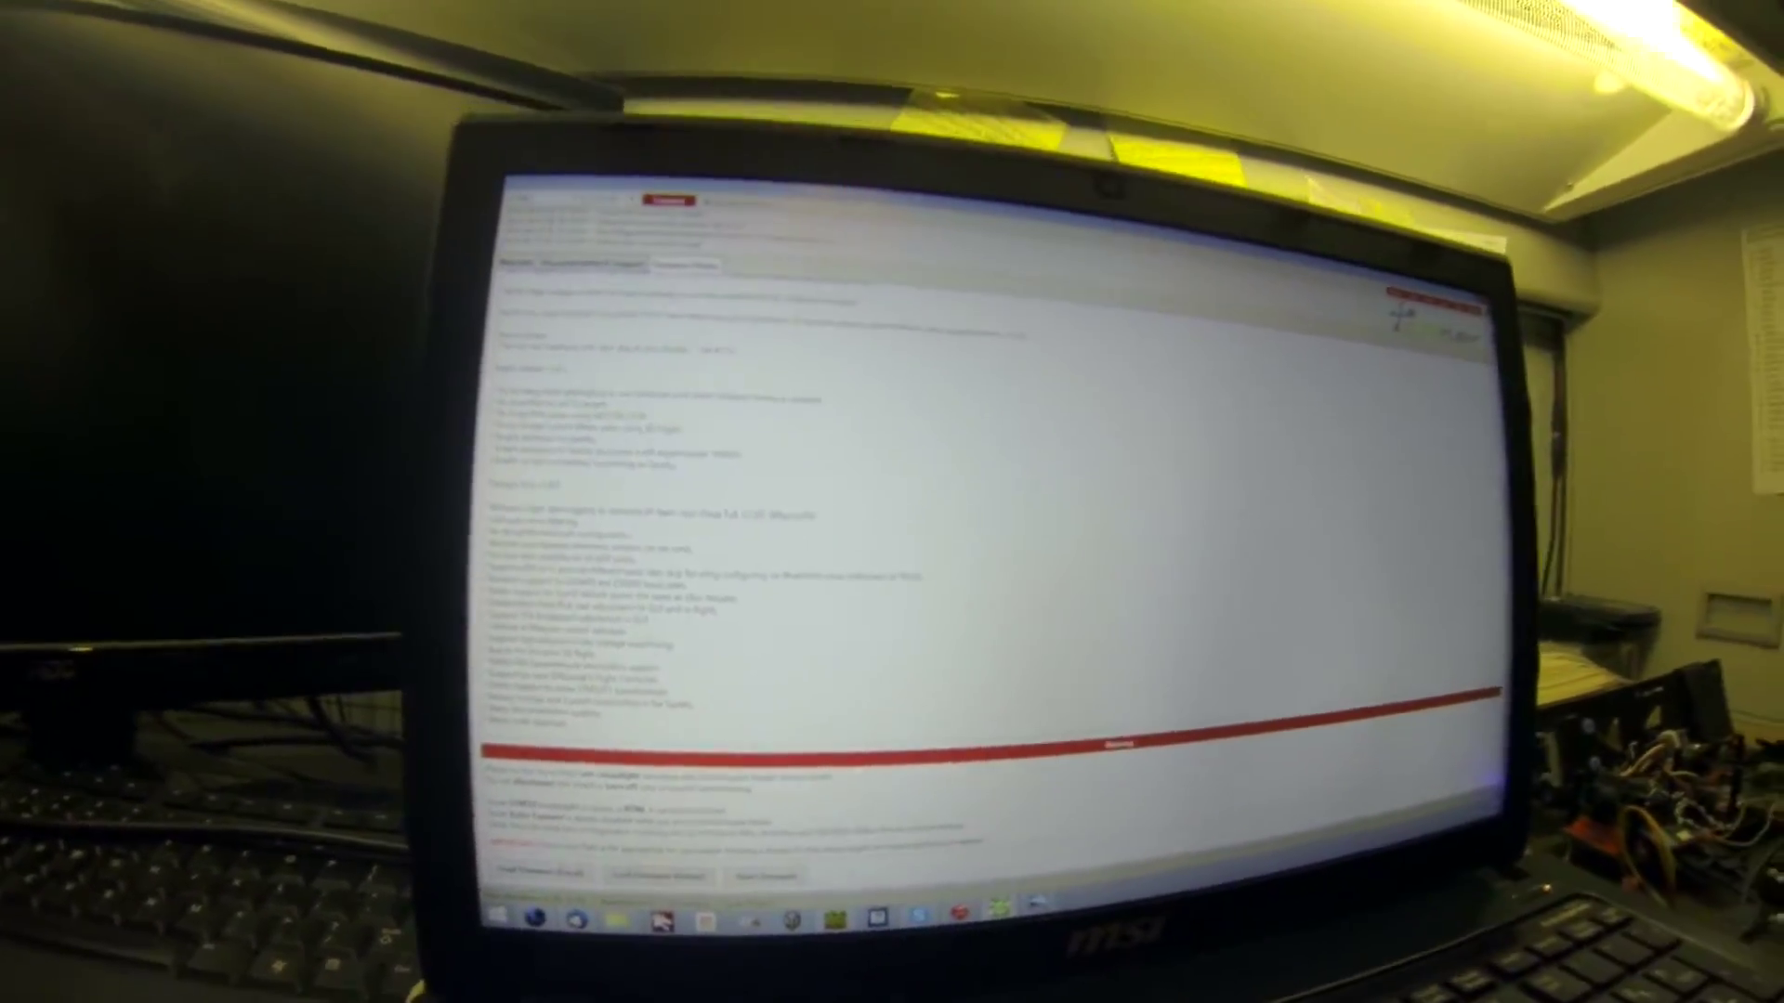
pyautogui.scroll(5, 1115, 489)
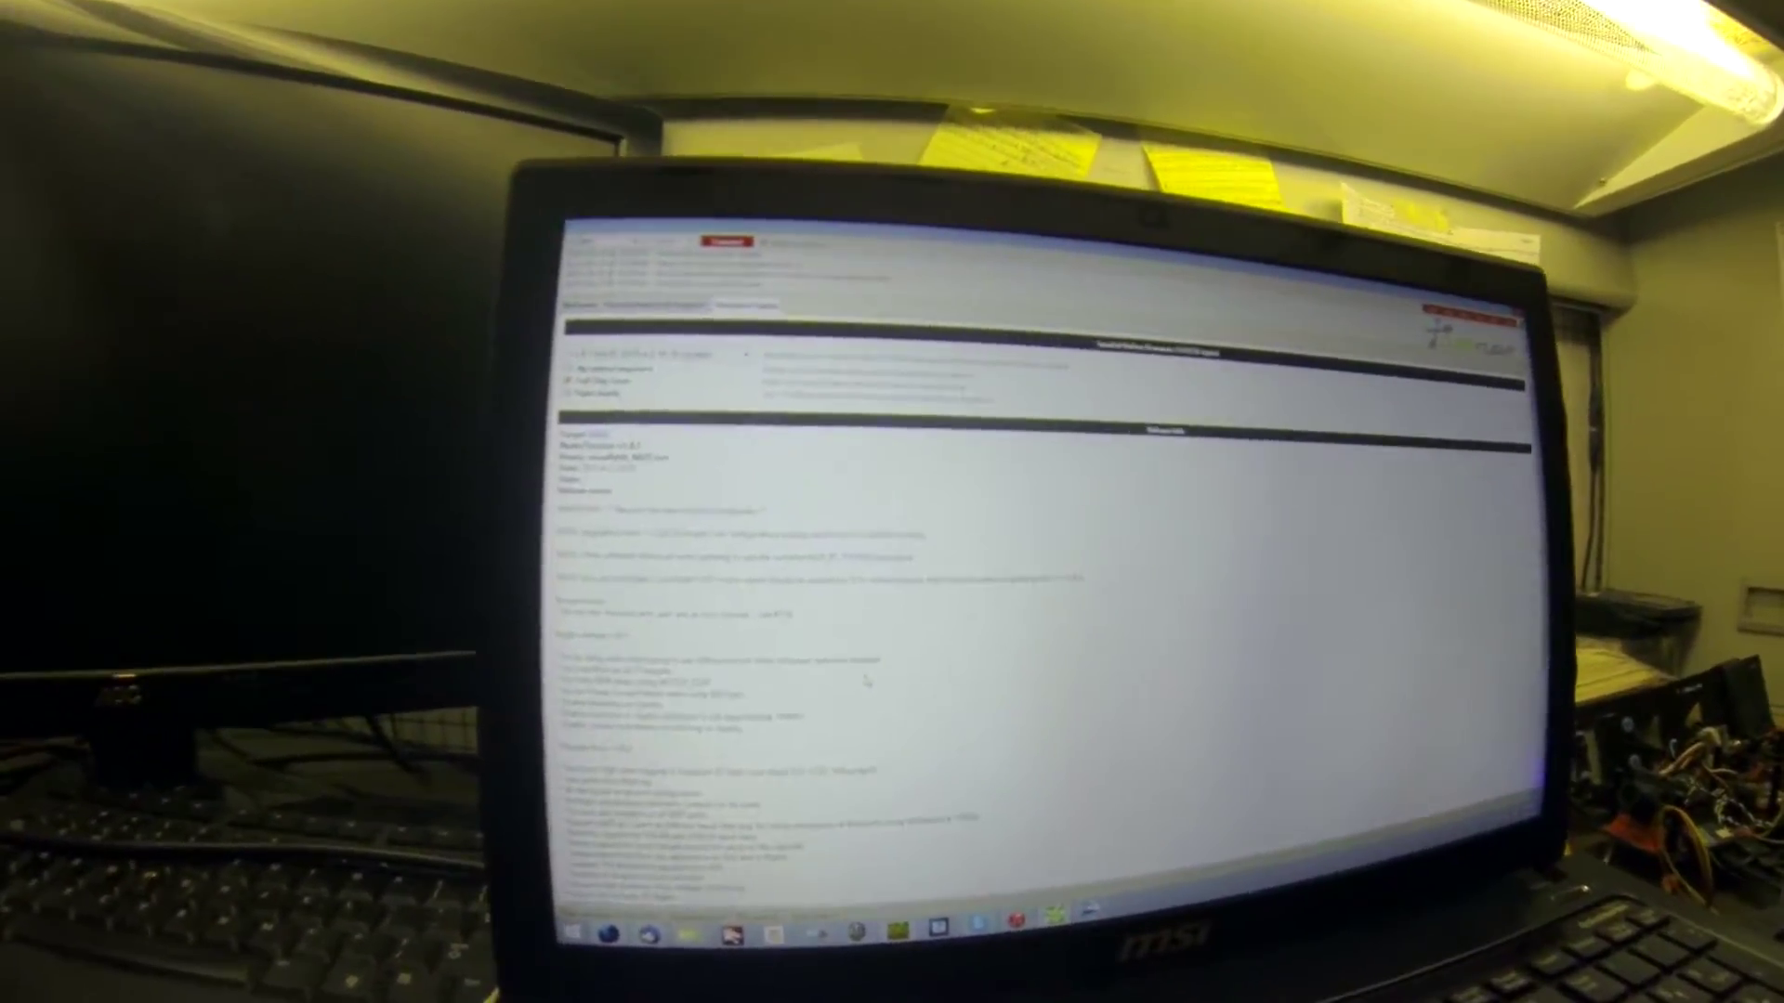